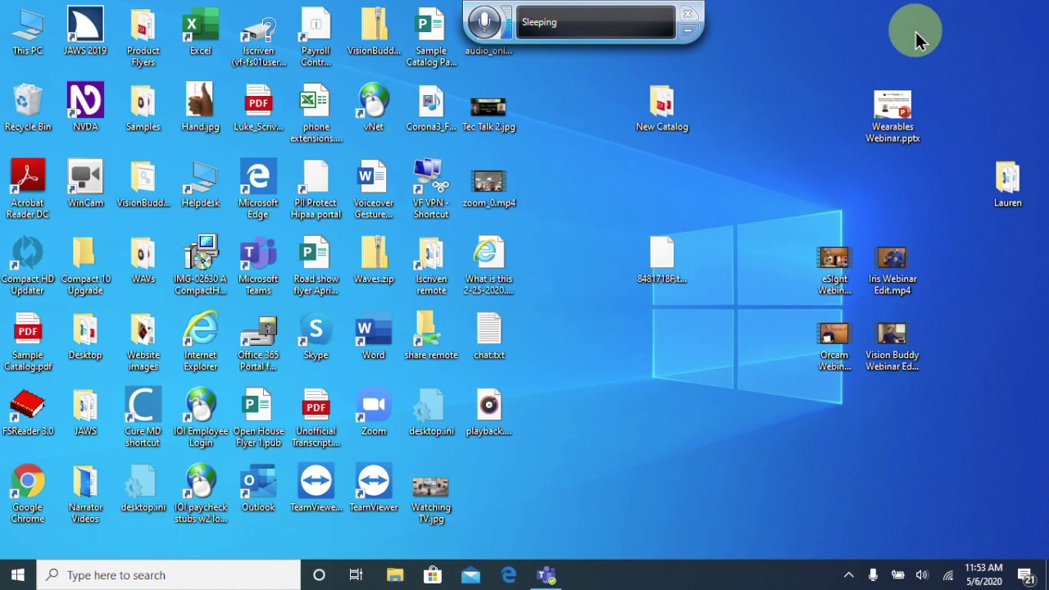
Search Windows for "speech" to locate Windows Speech Recognition and its settings, and close the search
key("super")
type("speech")
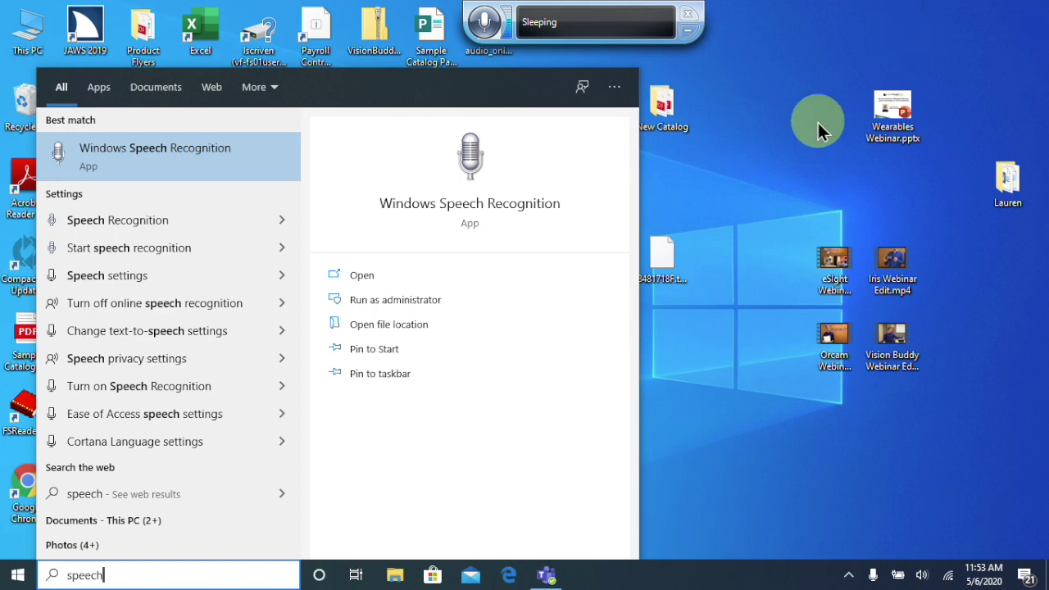
left_click(740, 177)
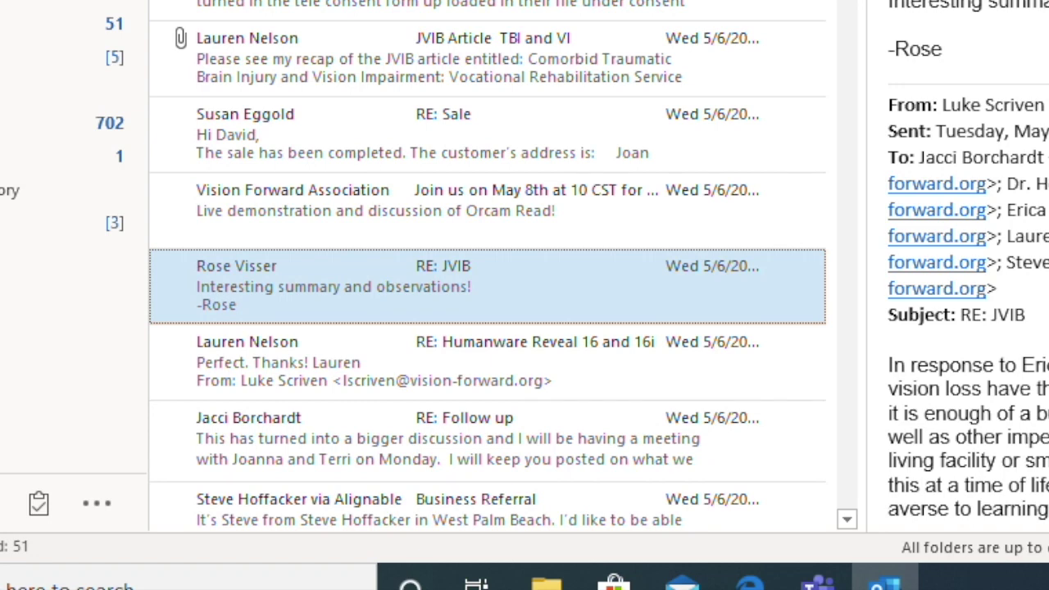
Move through the inbox messages and open "RE: Humanware Reveal 16 and 16i"
left_click(487, 361)
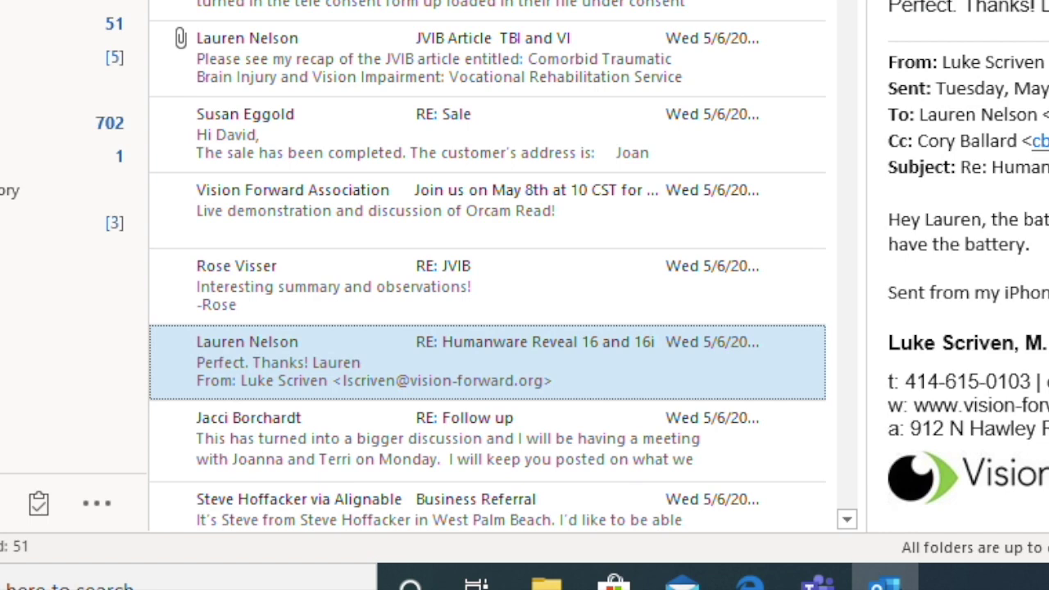
left_click(488, 440)
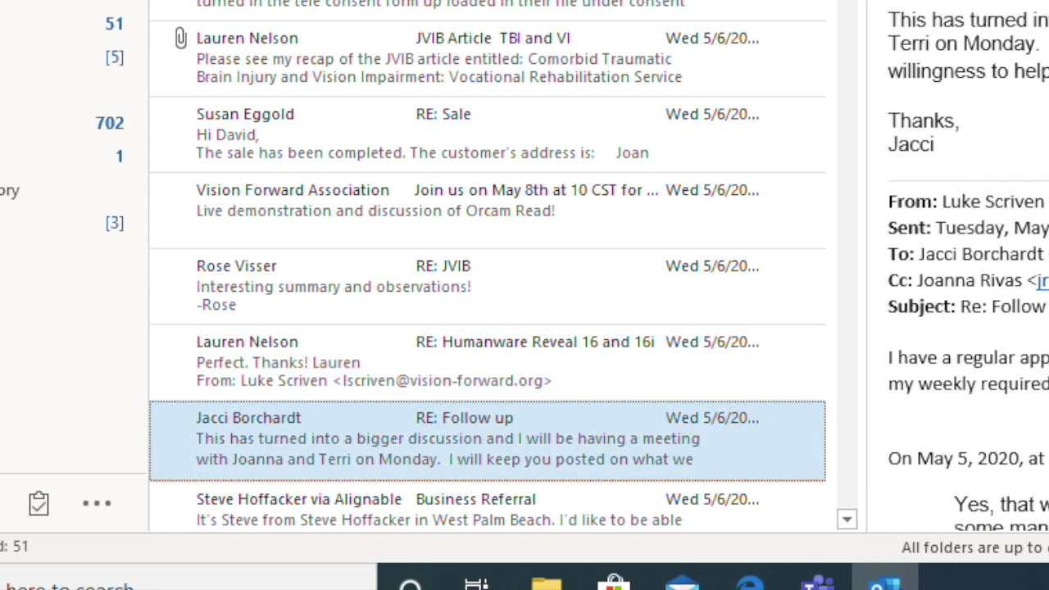
left_click(487, 361)
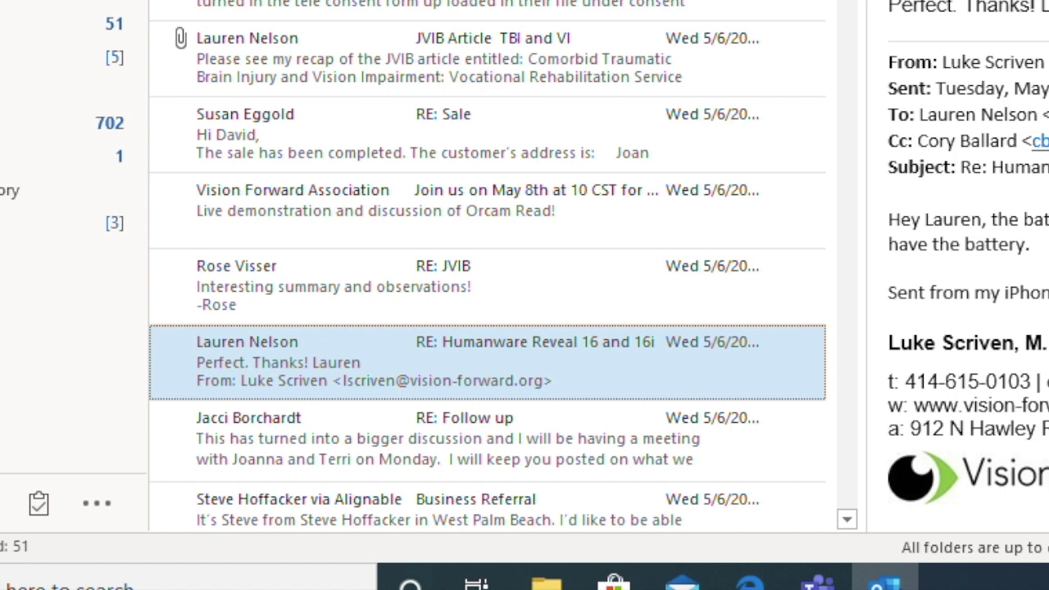
key("Return")
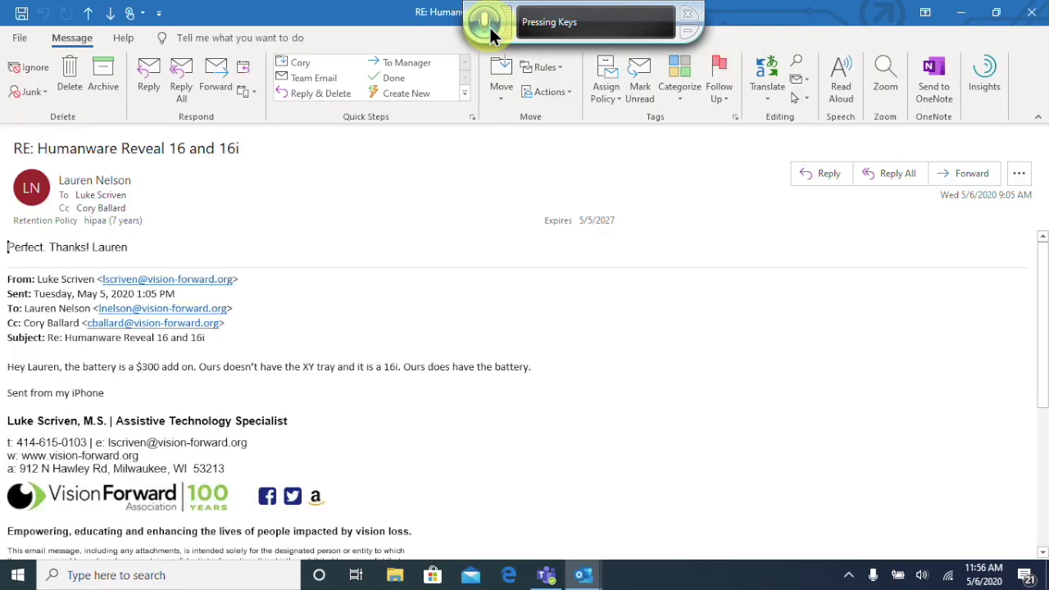
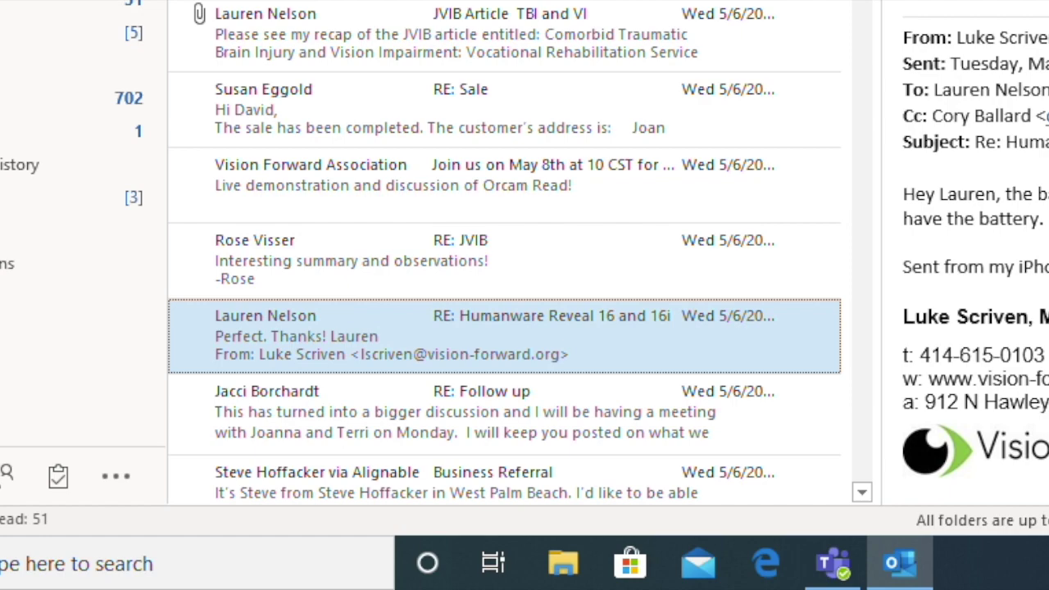
Reply to the sender with "Hello! I am writing this doing a test ALV windows speech recognition capabilities." and send it
key("ctrl+r")
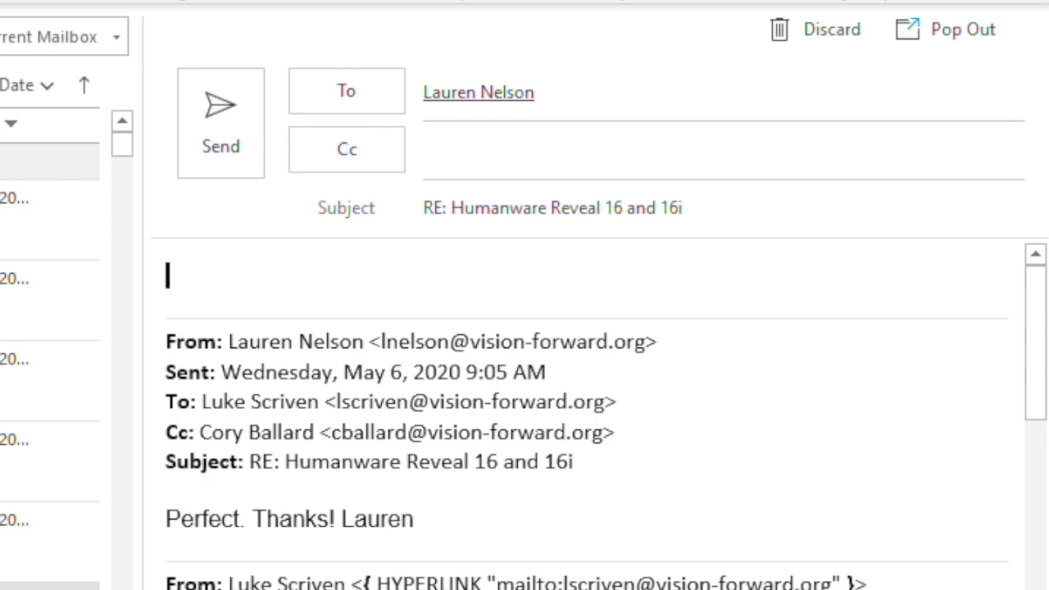
type("Hello!")
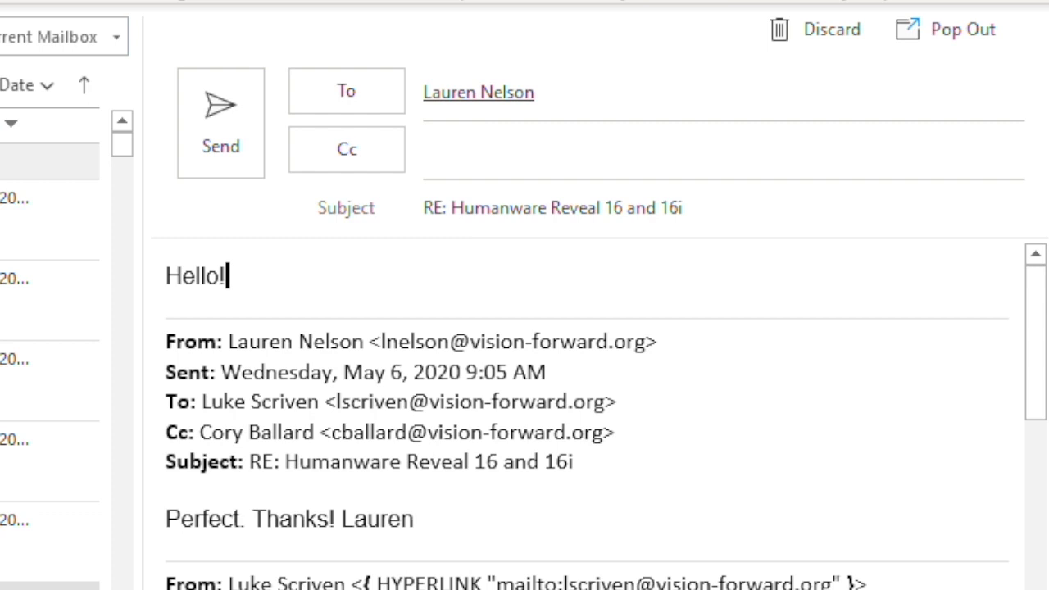
type("I am writing this doing a test ALV windows speech recognition capabilities.")
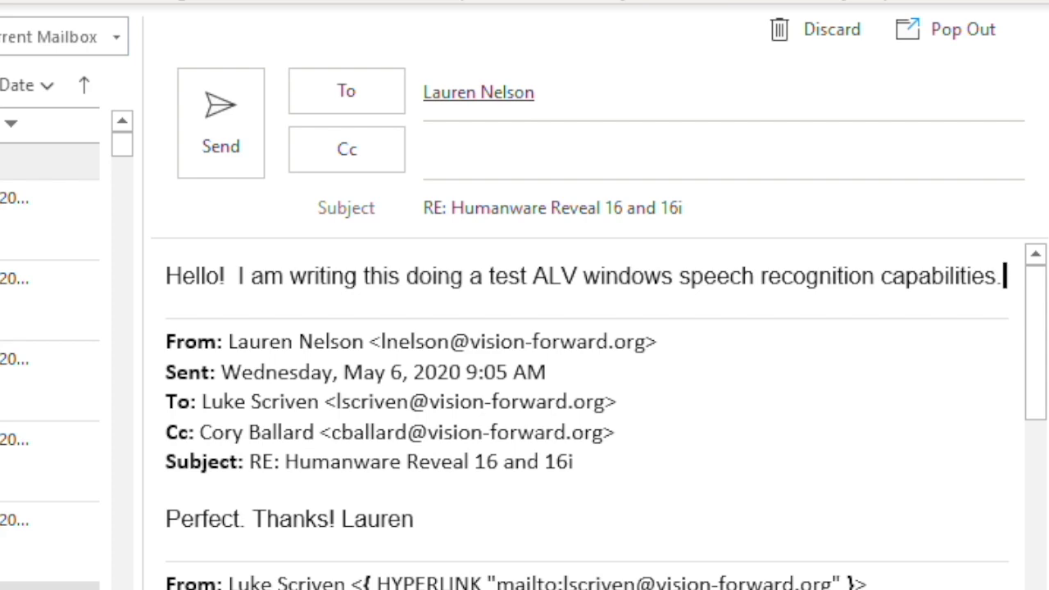
left_click(220, 129)
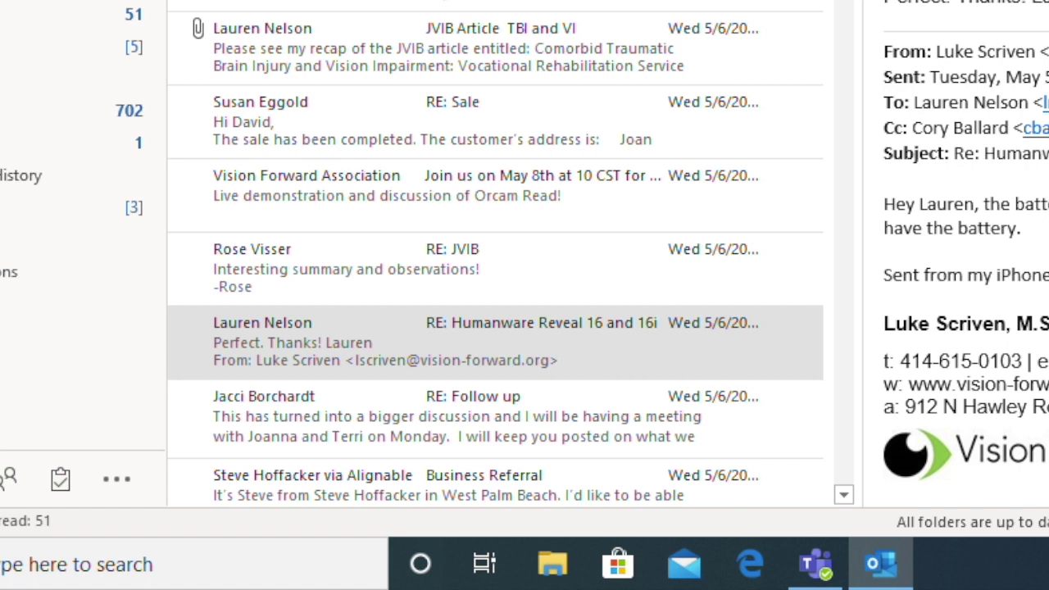
Start a new email and enter the recipient's name by dictation
key("ctrl+n")
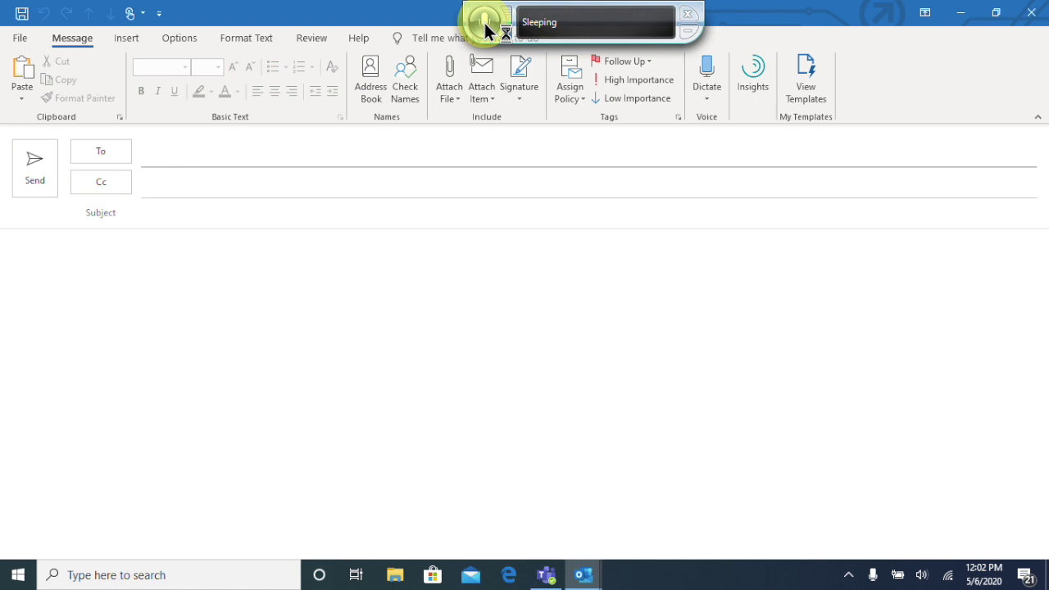
left_click(486, 30)
left_click(485, 29)
left_click(485, 29)
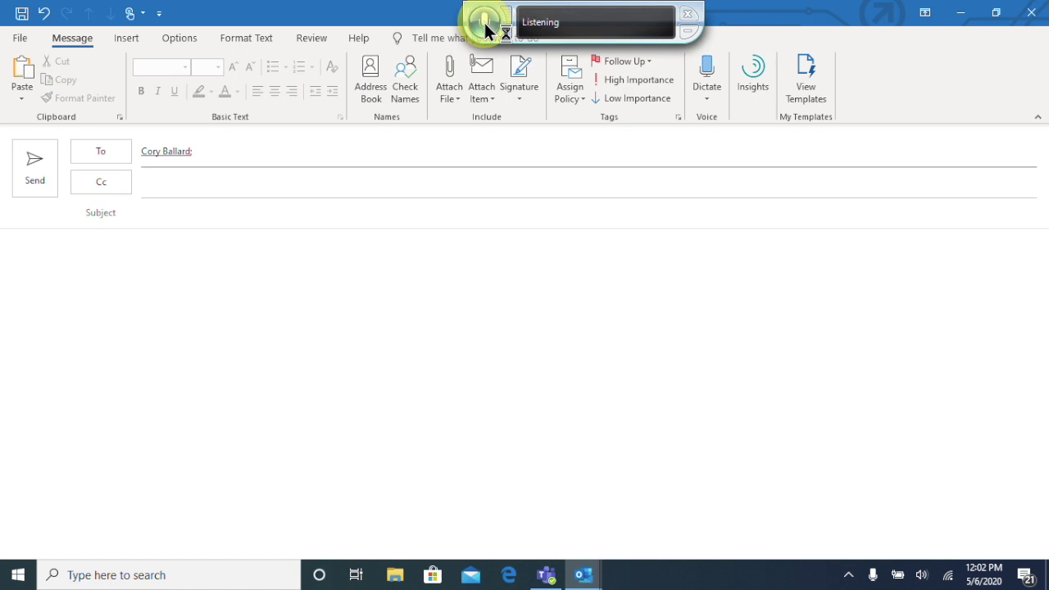
Dictate "It's a beautiful day" as the email's subject and move to the message body
left_click(588, 213)
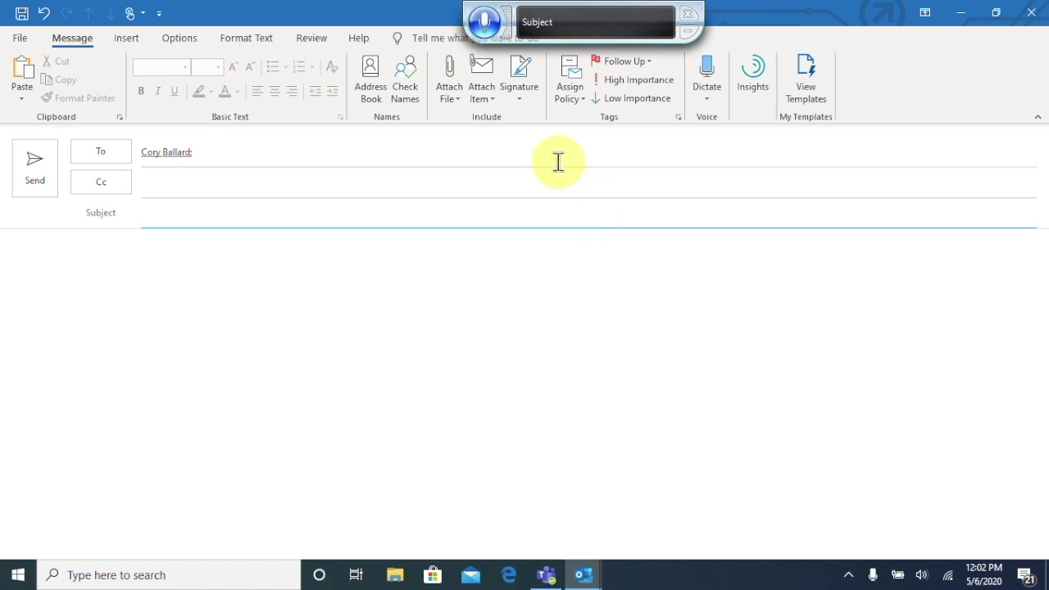
left_click(481, 27)
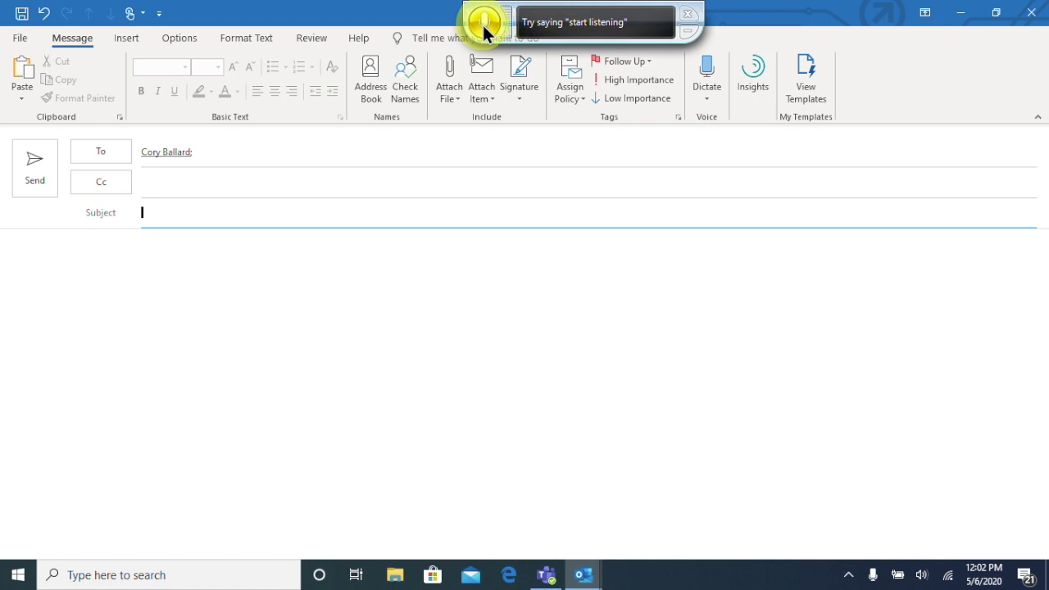
left_click(483, 25)
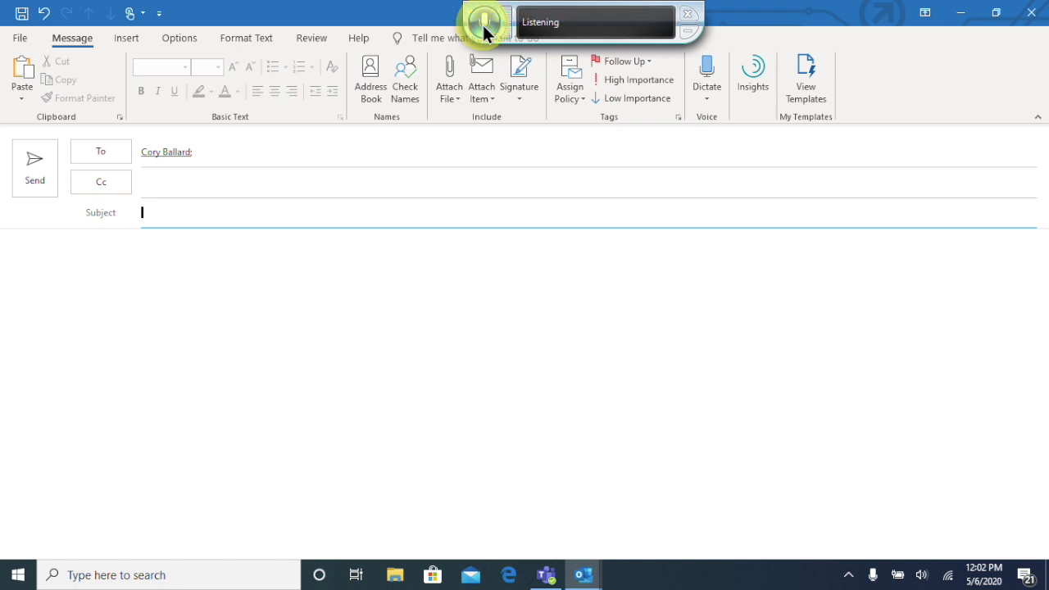
left_click(484, 25)
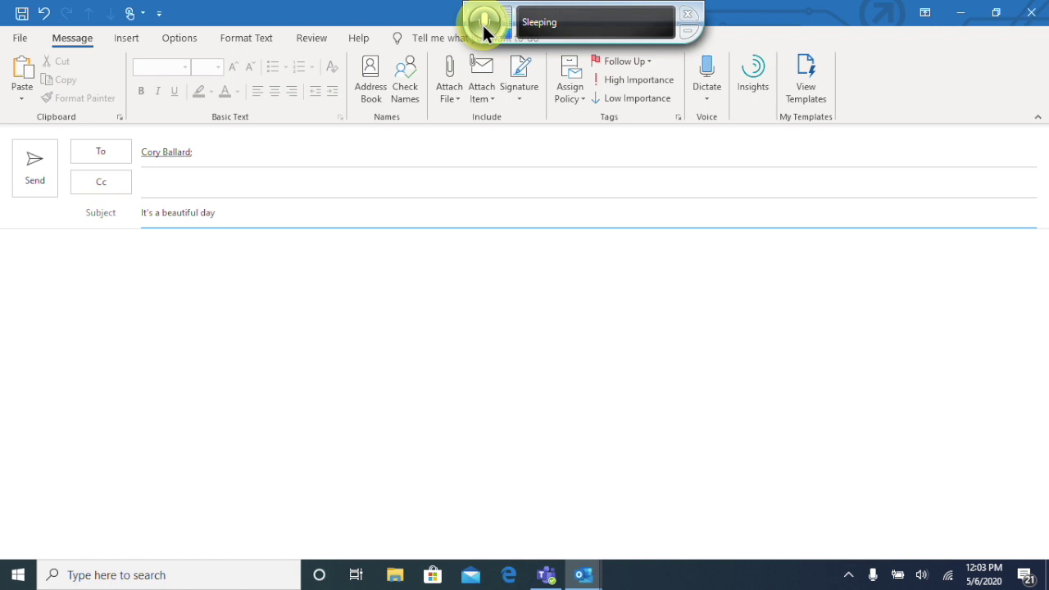
left_click(482, 25)
left_click(483, 26)
left_click(483, 26)
left_click(482, 25)
left_click(483, 25)
key("Tab")
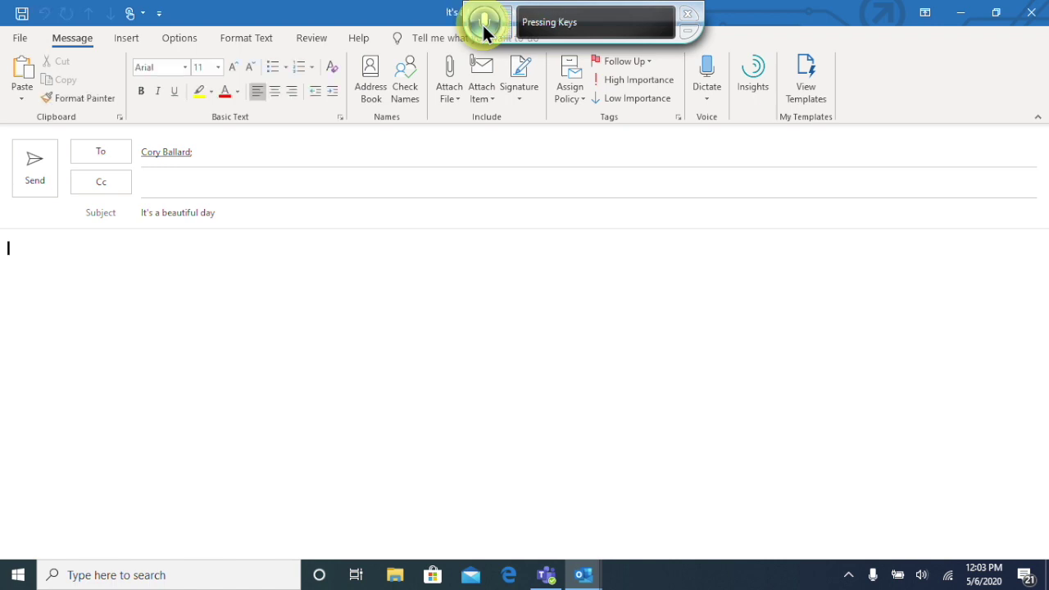
Dictate a greeting and a sentence on the weather into the body, deleting the words "Sunnyside" and "old" by voice
left_click(483, 25)
left_click(489, 28)
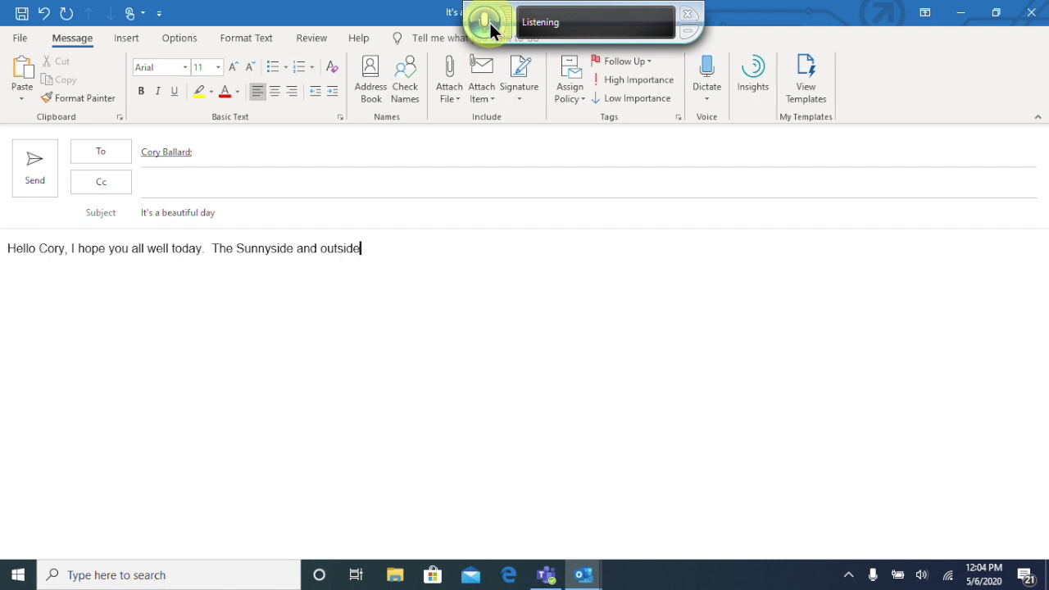
left_click(486, 25)
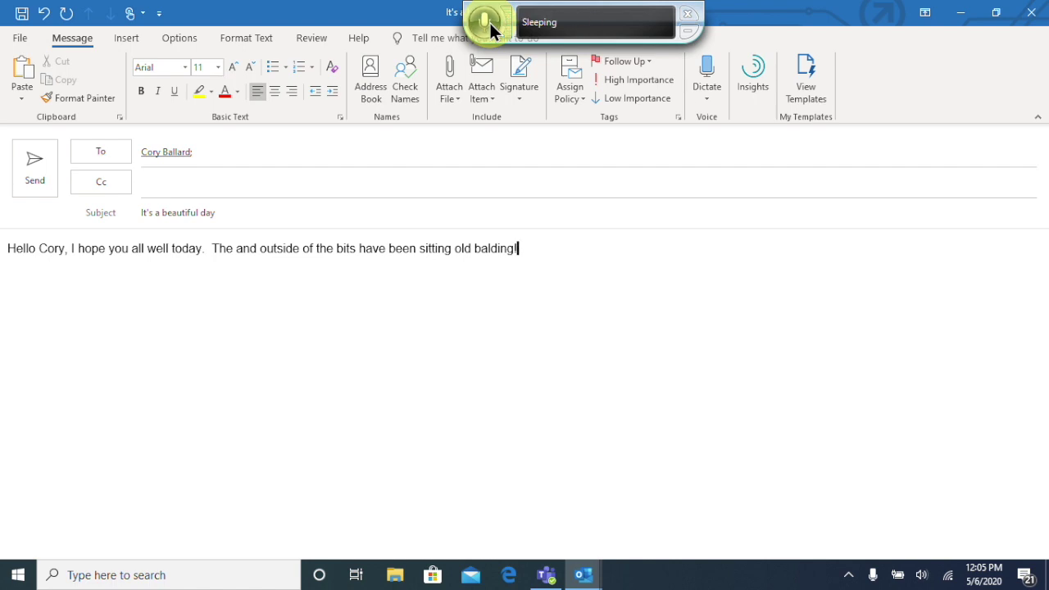
left_click(487, 25)
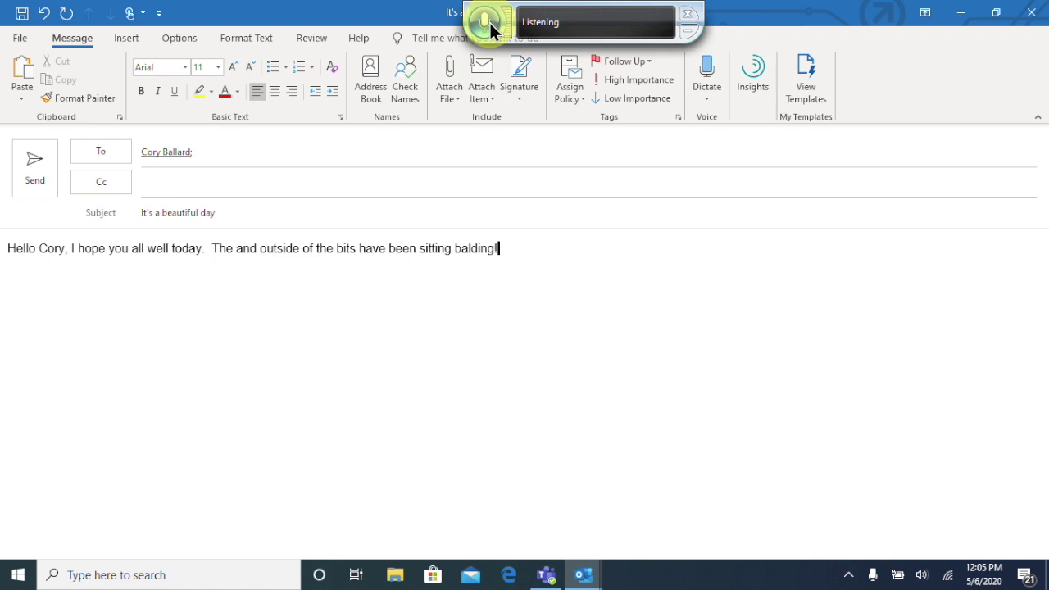
Continue dictating test text after the word "balding!" in the message body
left_click(490, 29)
left_click(490, 30)
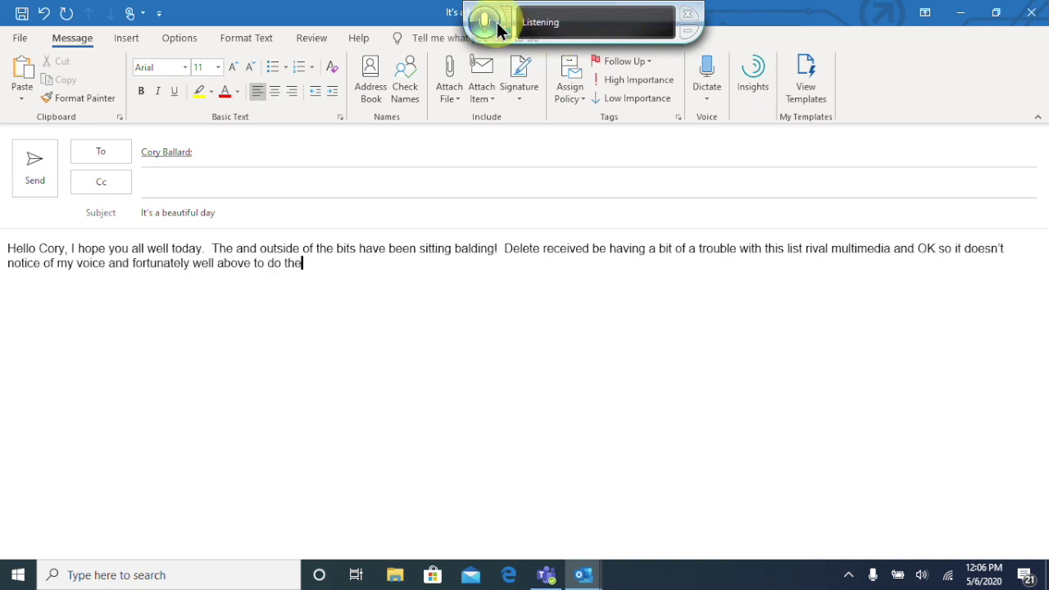
left_click(494, 27)
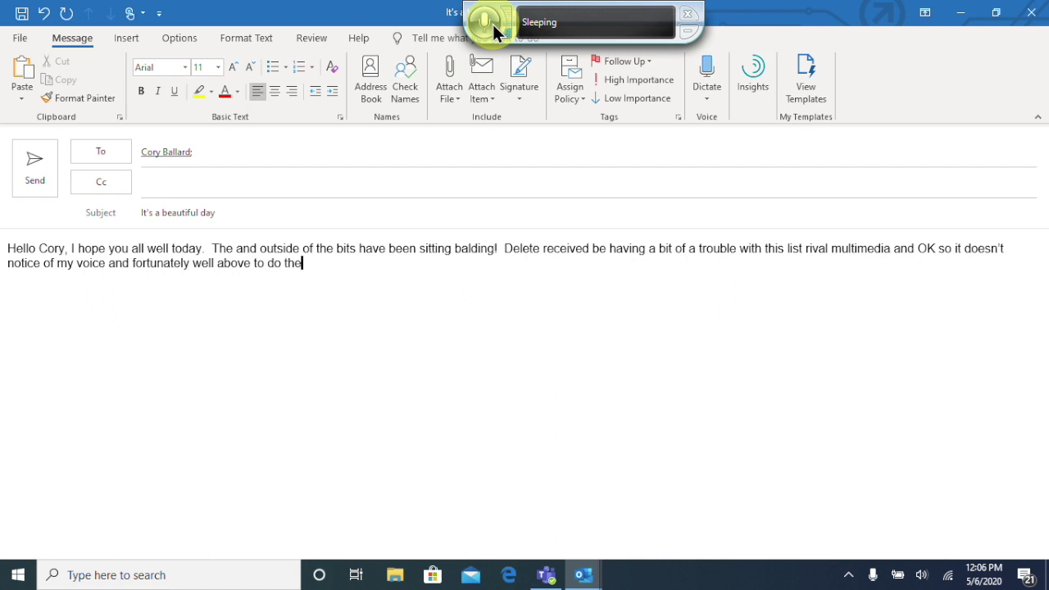
Select all the dictated text in the message body and delete it
left_click(494, 31)
key("ctrl+a")
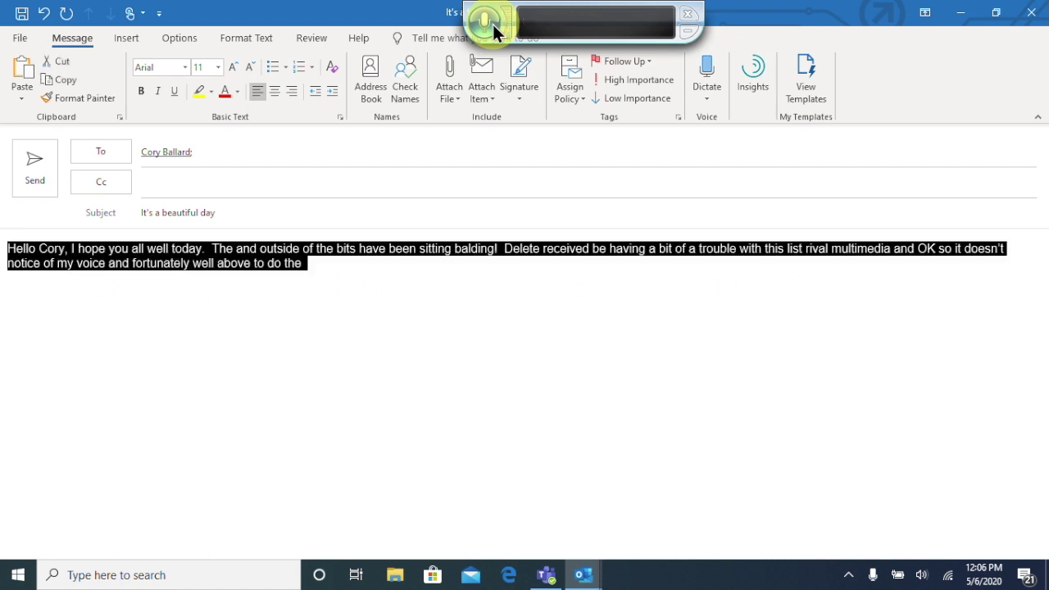
key("Delete")
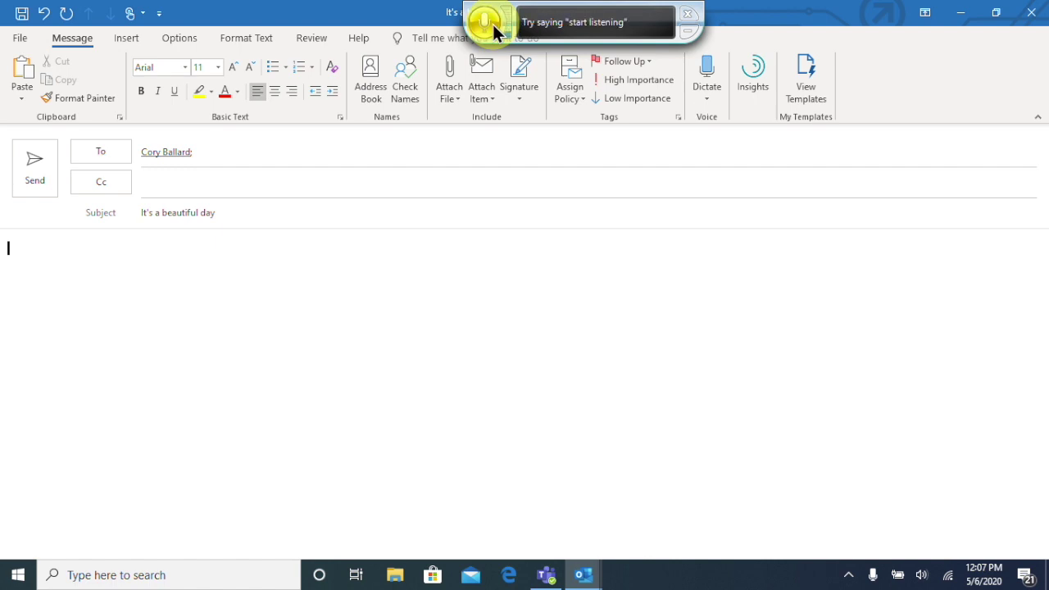
Dictate "I hope you are hopping a look today!" as the message body and underline the whole sentence
left_click(494, 27)
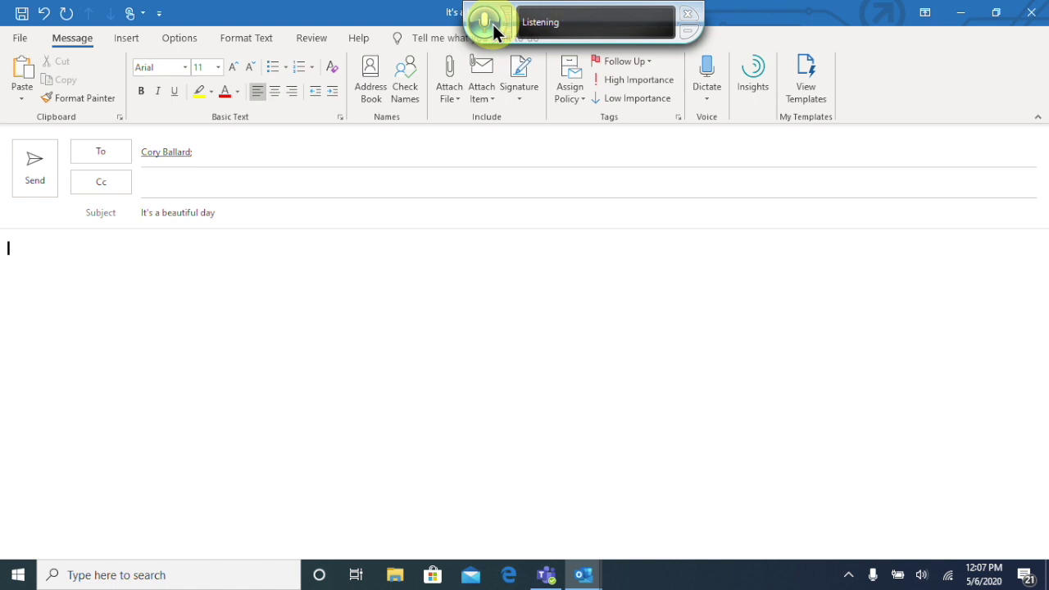
left_click(494, 30)
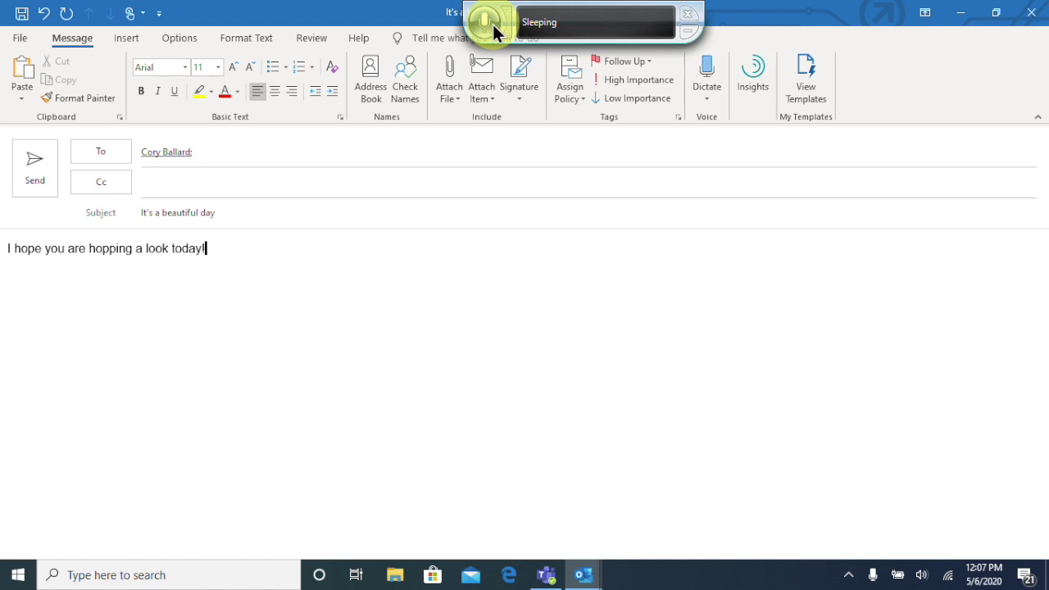
left_click(485, 22)
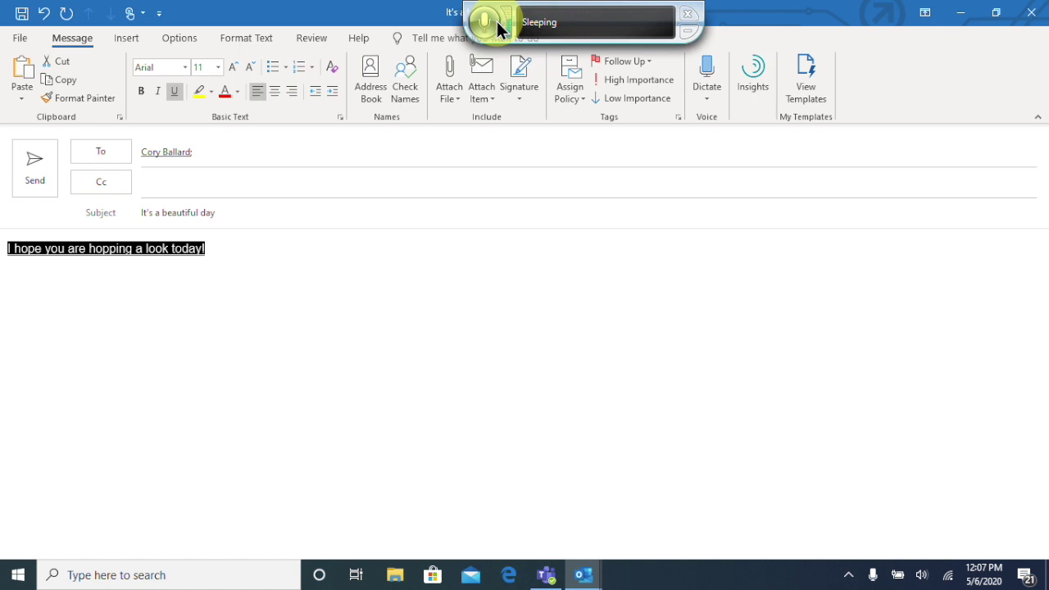
key("Right")
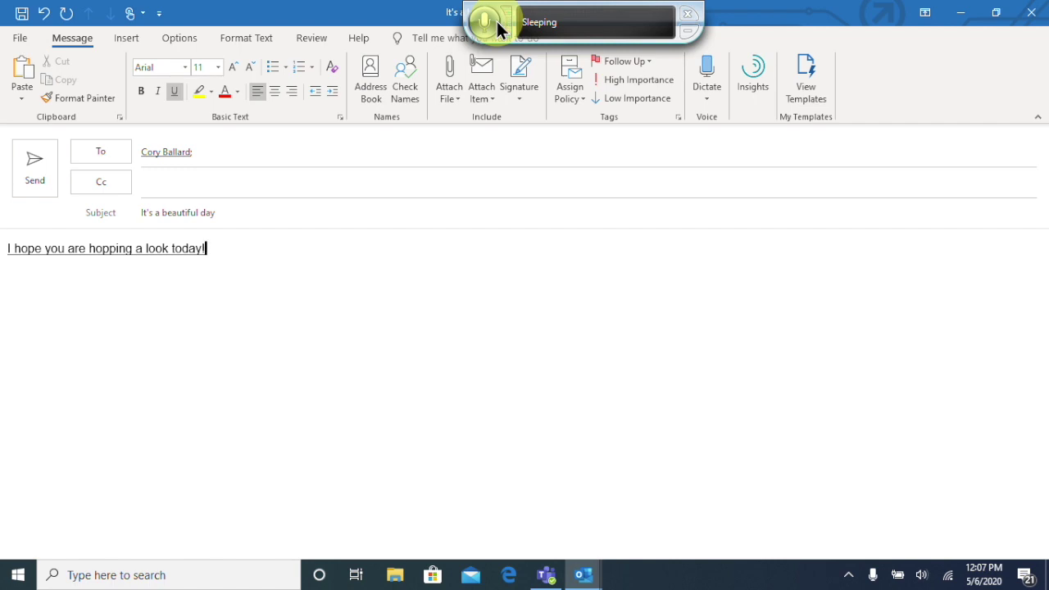
left_click(492, 26)
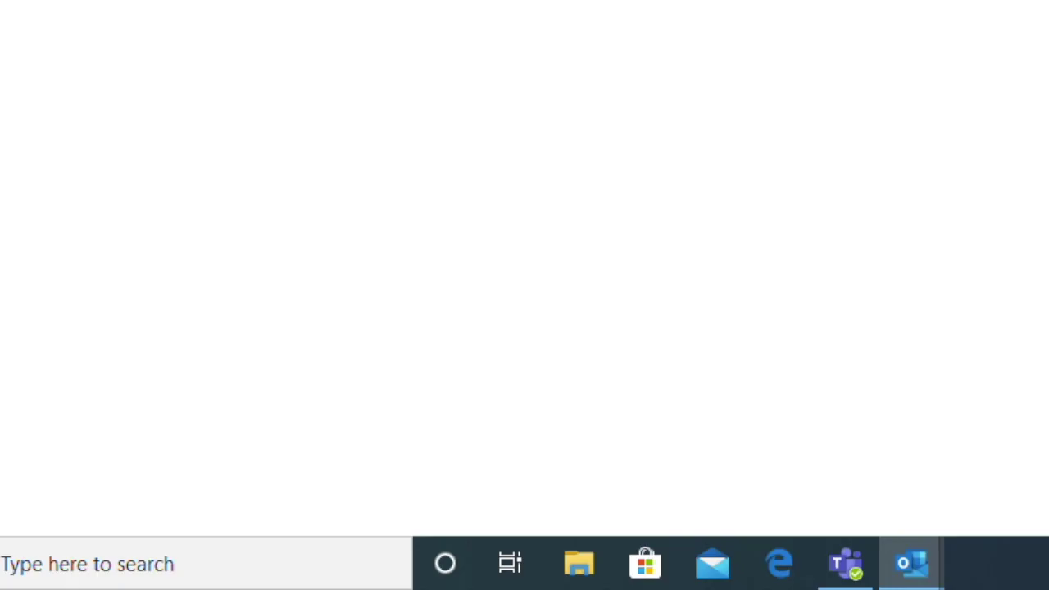